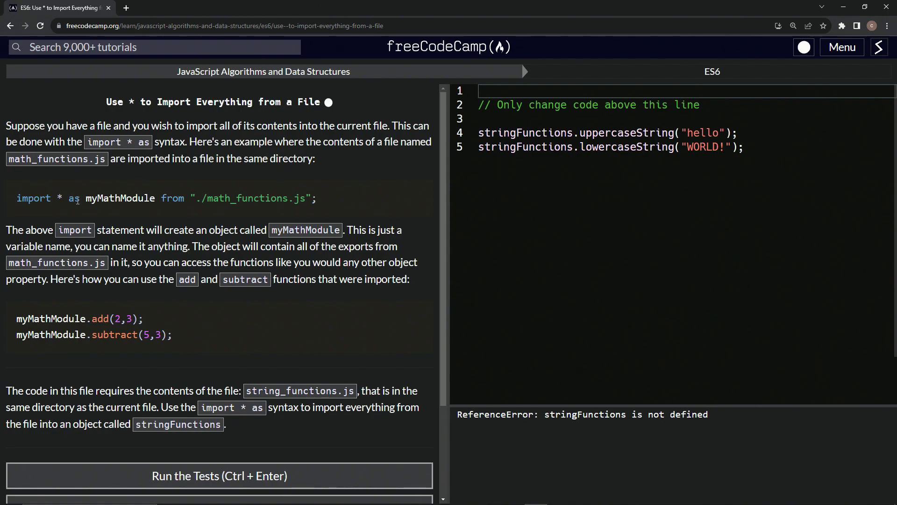
# - Highlight the example's parts in turn: myMathModule, from, the file path and its ./ prefix
pyautogui.doubleClick(122, 199)
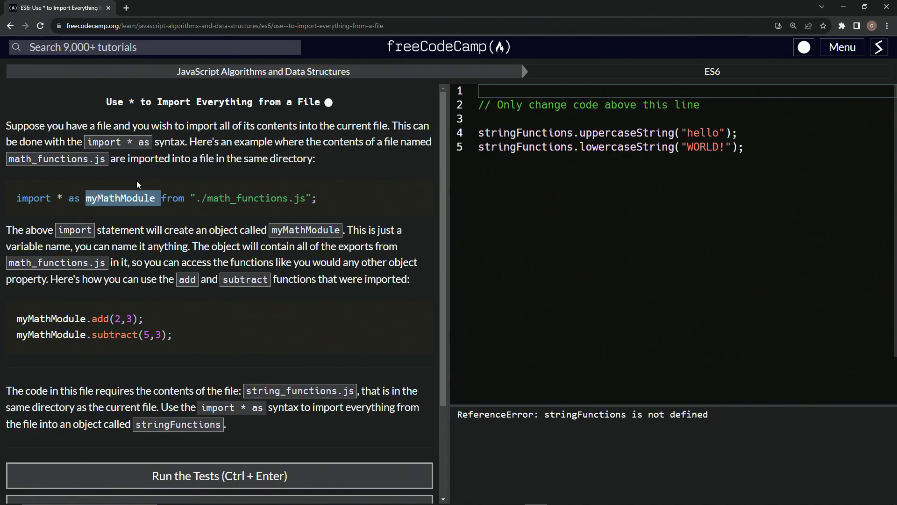
pyautogui.click(152, 181)
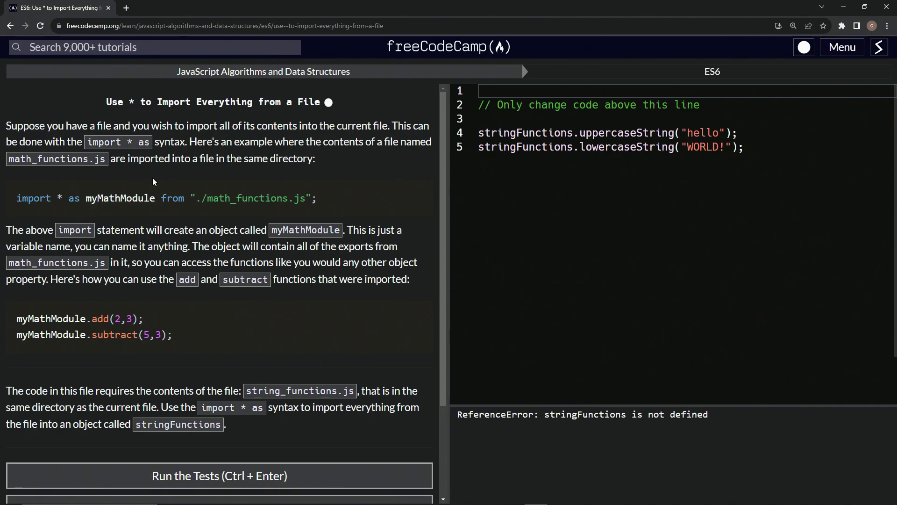
pyautogui.doubleClick(171, 198)
pyautogui.click(213, 188)
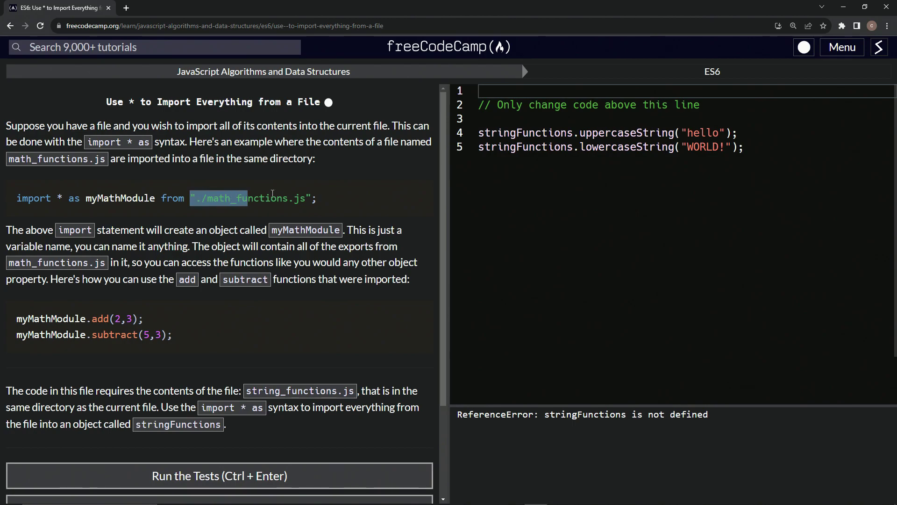
pyautogui.moveTo(190, 200); pyautogui.dragTo(317, 200)
pyautogui.click(293, 181)
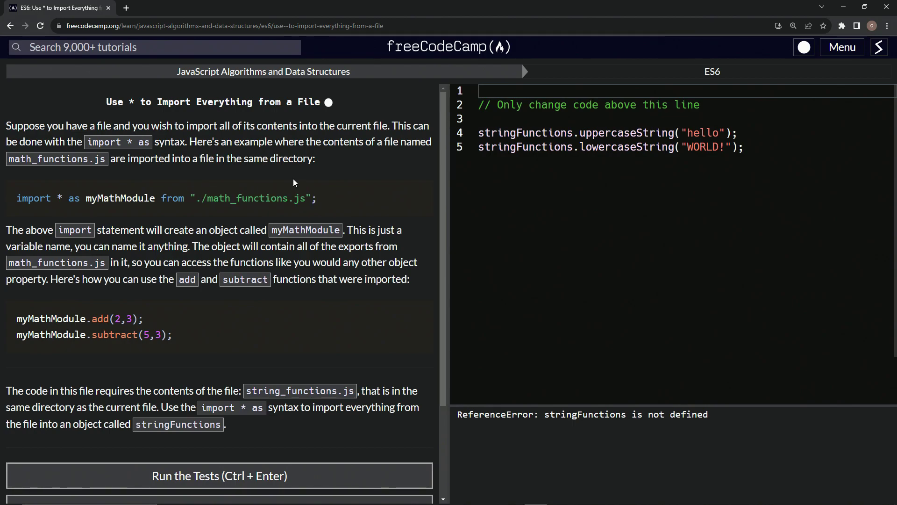
pyautogui.moveTo(195, 197); pyautogui.dragTo(208, 198)
pyautogui.click(208, 198)
pyautogui.scroll(-2, 307, 200)
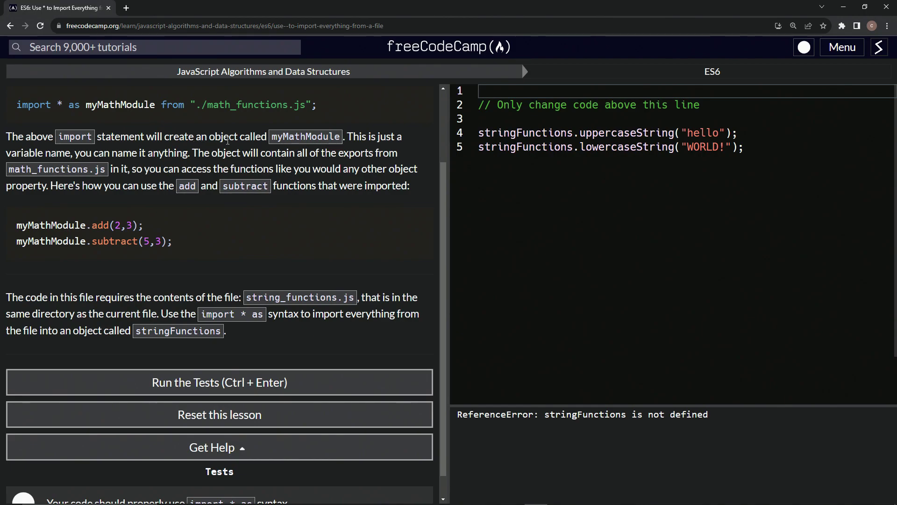
# - Re-highlight myMathModule, then fix the spacing after import on line 1
pyautogui.doubleClick(119, 105)
pyautogui.click(362, 134)
pyautogui.doubleClick(131, 104)
pyautogui.click(209, 155)
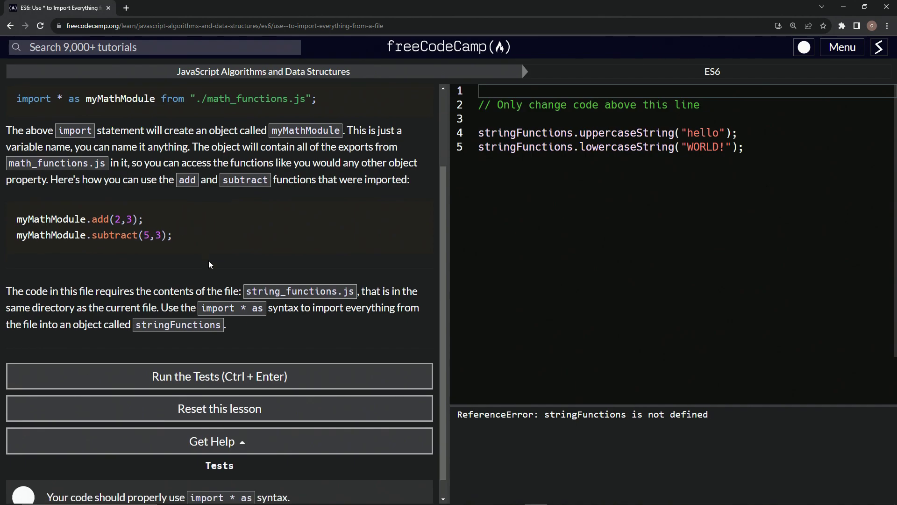
pyautogui.scroll(-1, 91, 257)
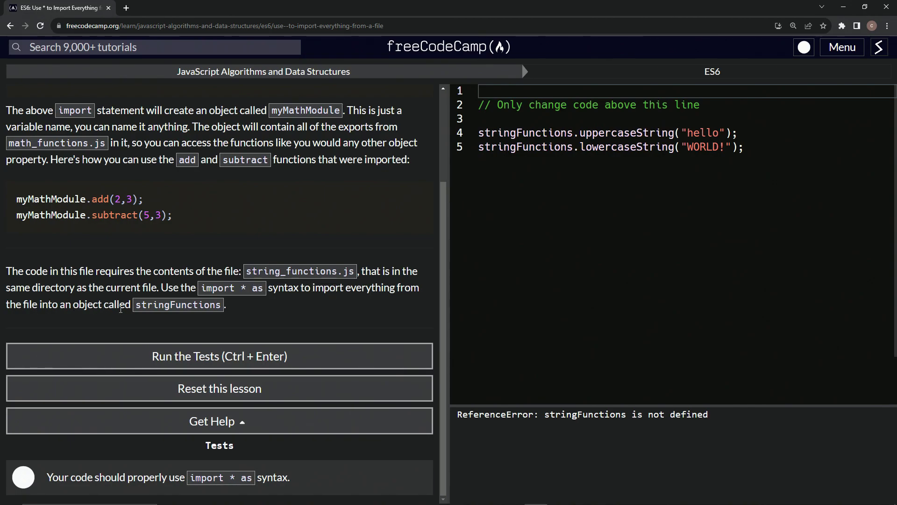
pyautogui.scroll(2, 203, 294)
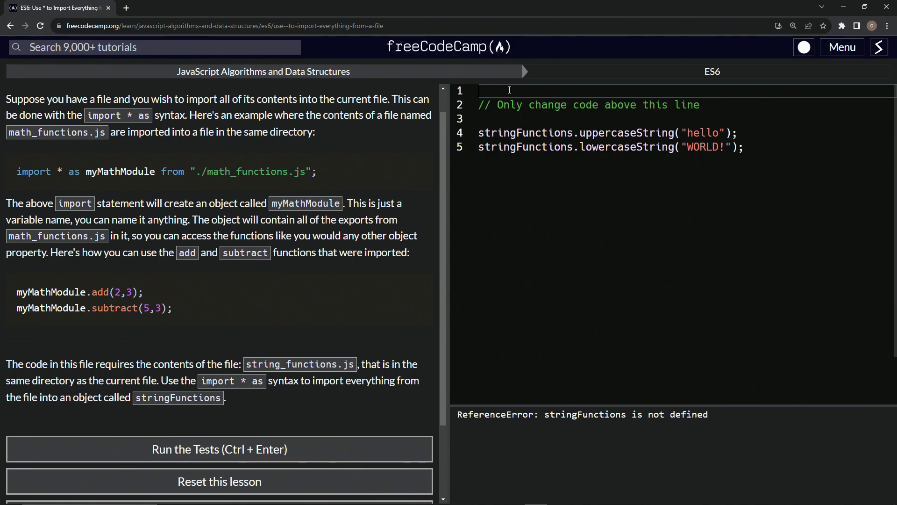
pyautogui.write('import')
pyautogui.write('&')
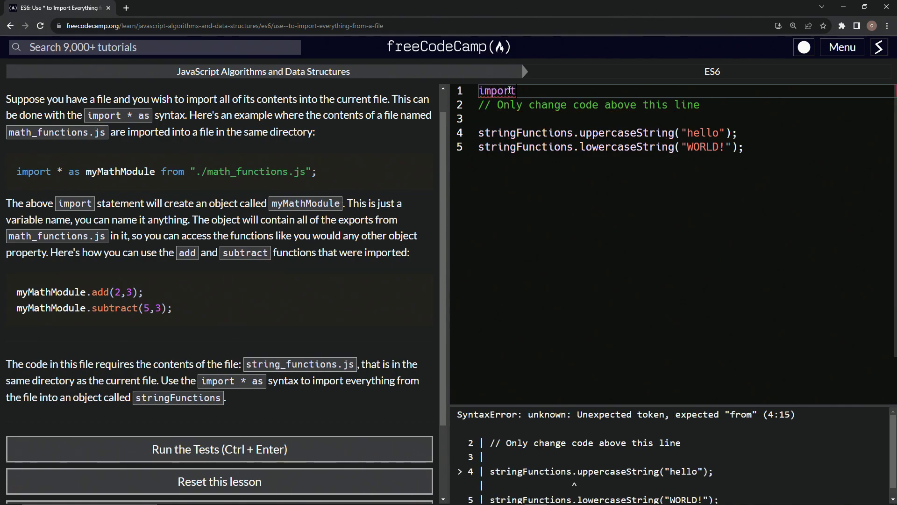
pyautogui.press('BackSpace')
pyautogui.write('*')
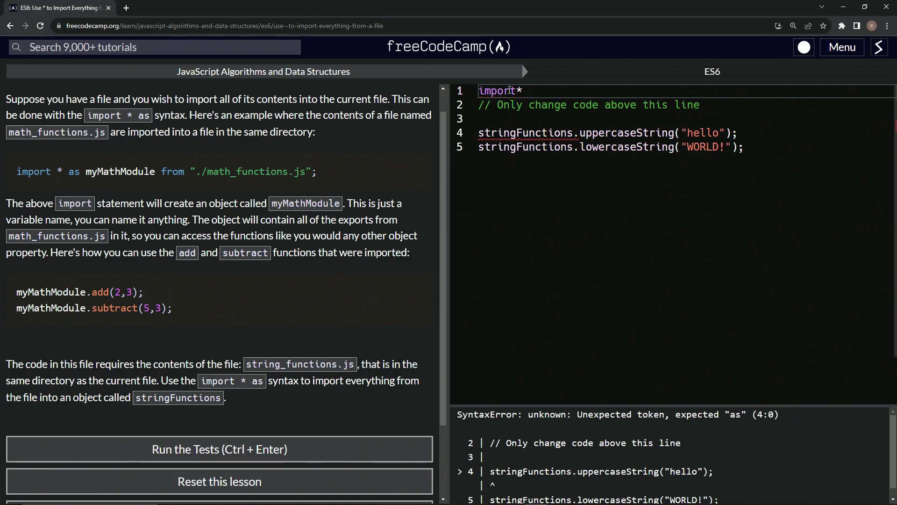
pyautogui.press('BackSpace')
pyautogui.write('*')
pyautogui.write(' as')
pyautogui.write(' s')
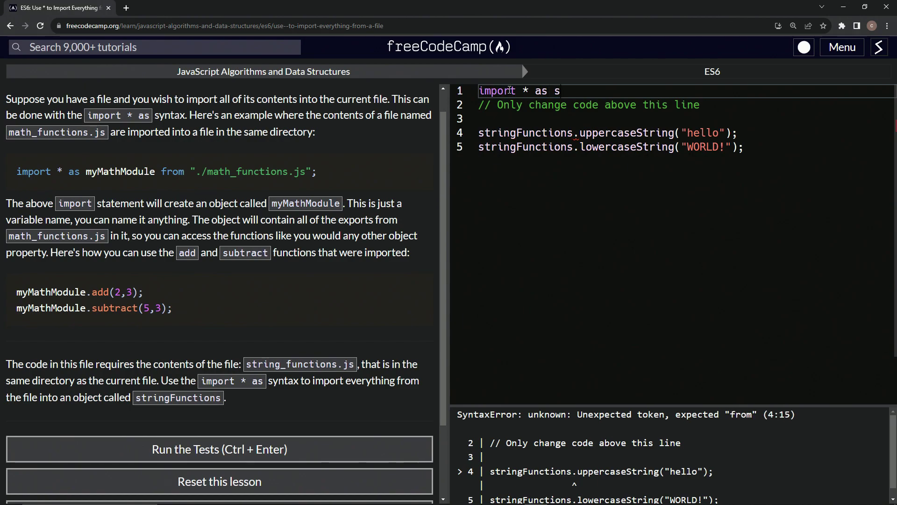
pyautogui.write('tringFunction')
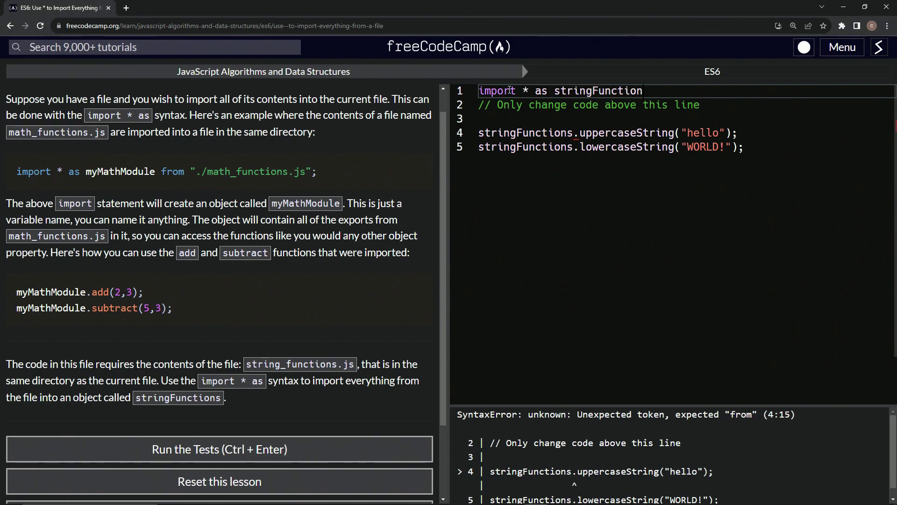
pyautogui.write('s')
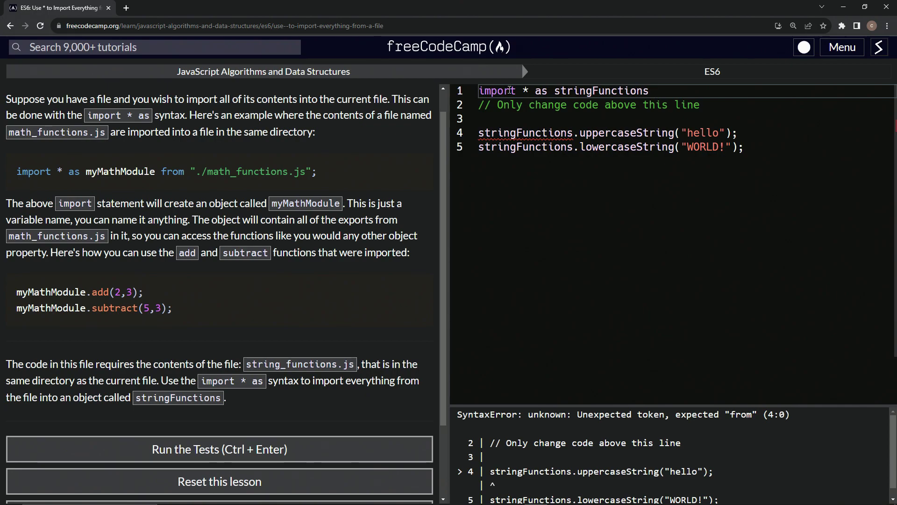
pyautogui.write(' from')
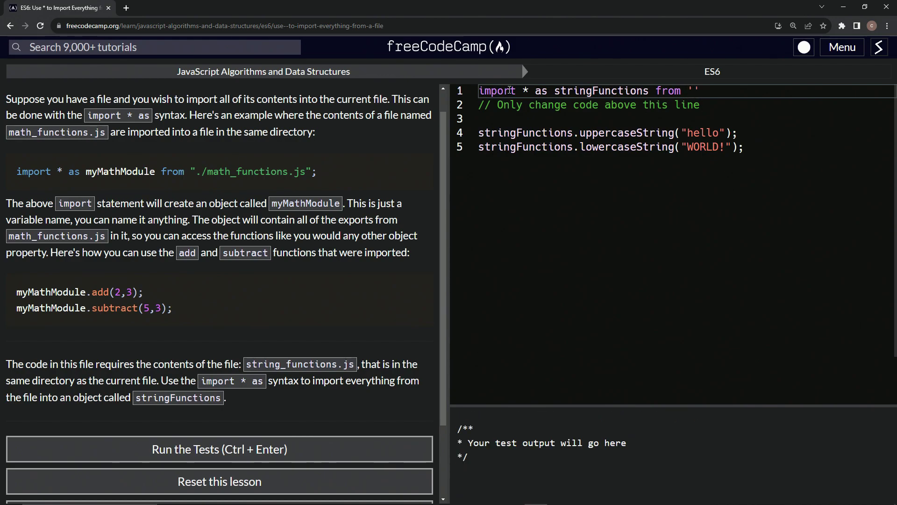
pyautogui.write('./')
pyautogui.write('string')
pyautogui.write('_func')
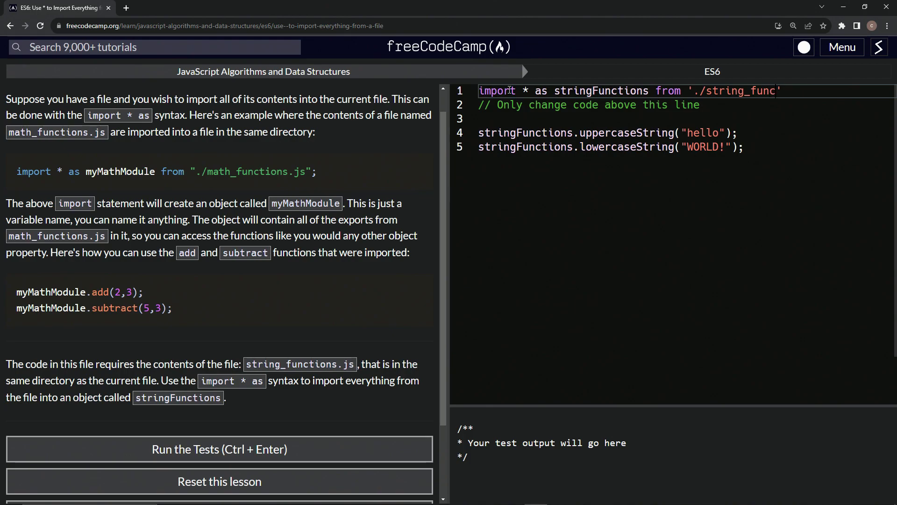
pyautogui.write('tions.js')
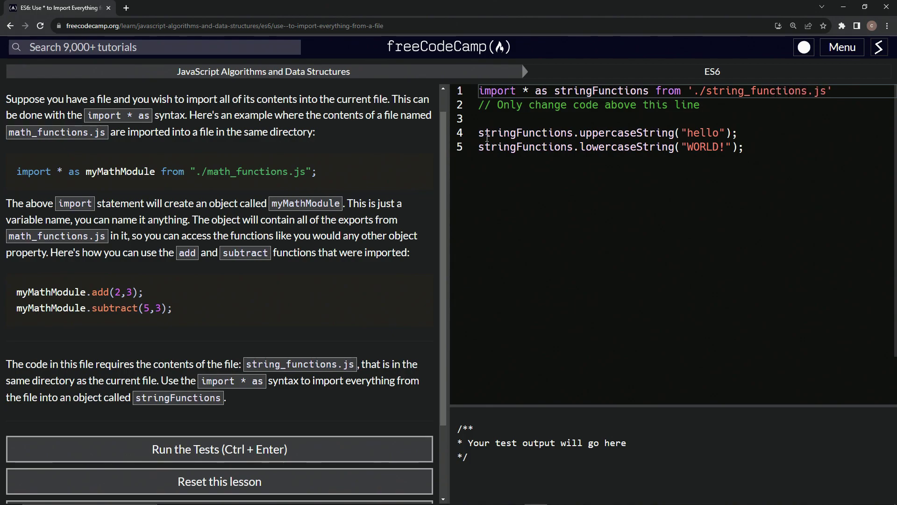
# - Select line 4's stringFunctions.uppercaseString("hello") call to wrap it in parentheses
pyautogui.moveTo(732, 132); pyautogui.dragTo(480, 132)
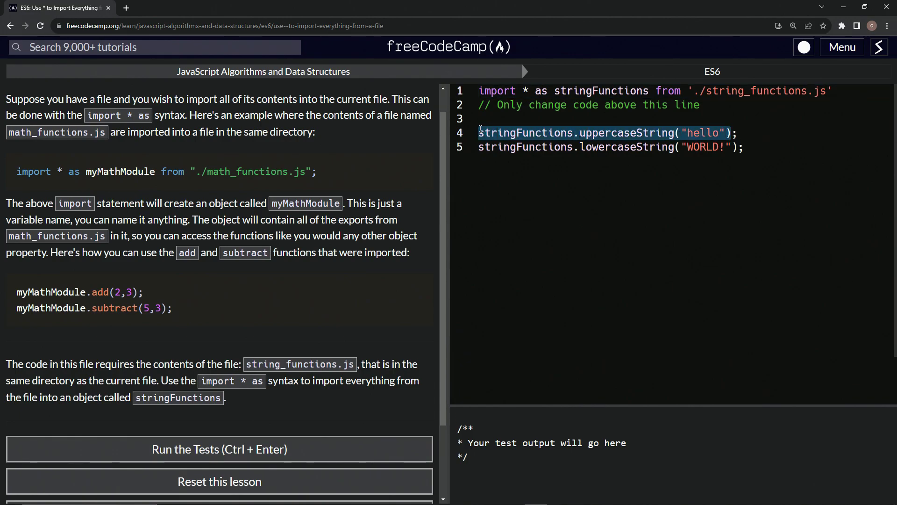
pyautogui.write('(')
pyautogui.press('Right')
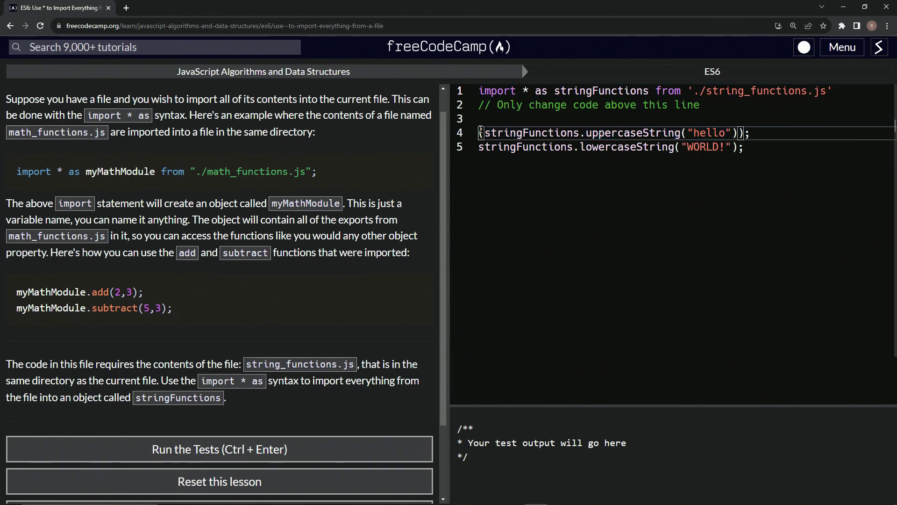
pyautogui.write('c')
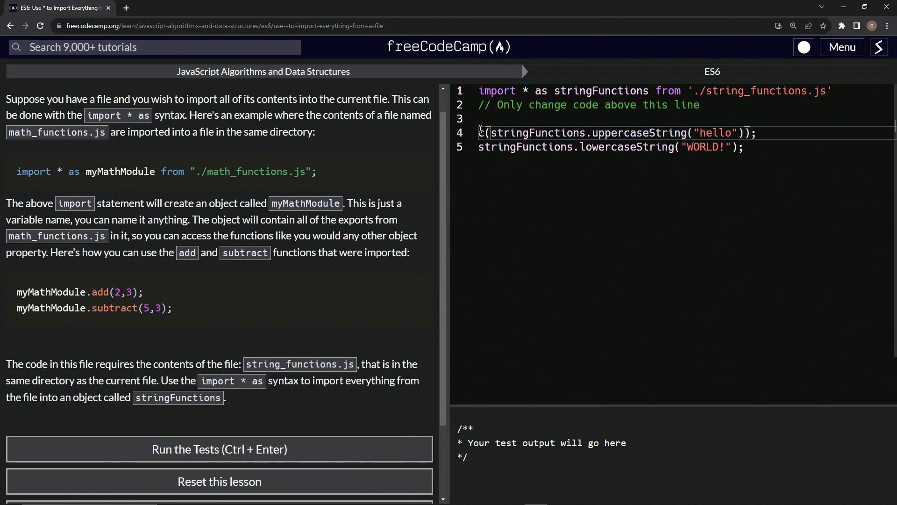
pyautogui.write('onsole.log')
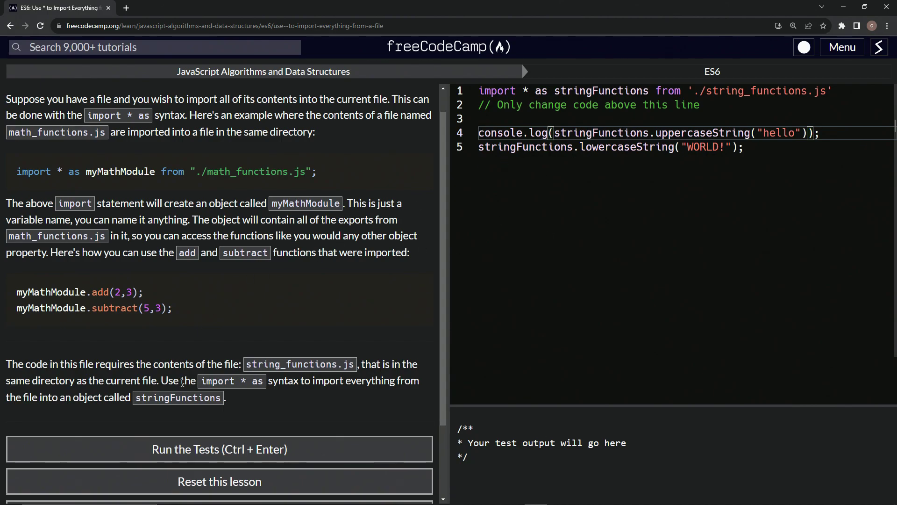
# - Pass the tests and submit to reach 'Create an Export Fallback with export default'
pyautogui.click(195, 449)
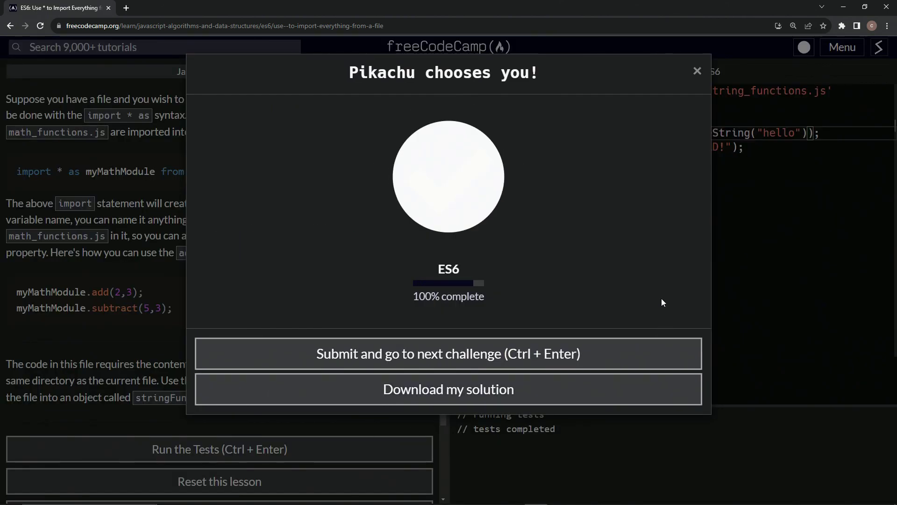
pyautogui.click(450, 355)
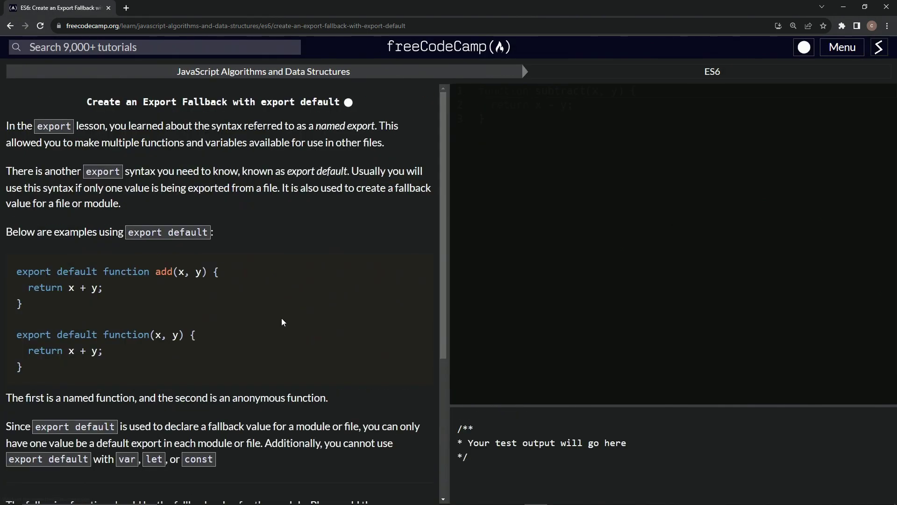